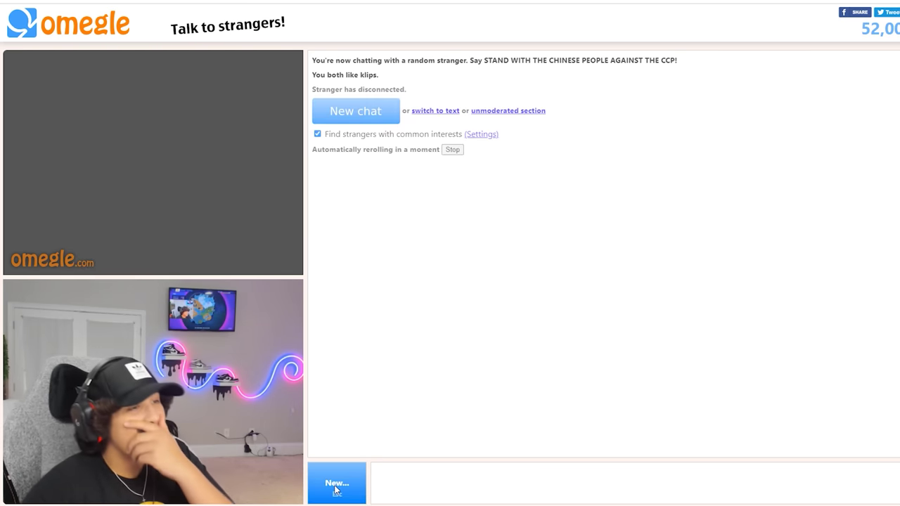
Start a new Omegle chat with another klips-interested stranger
left_click(337, 489)
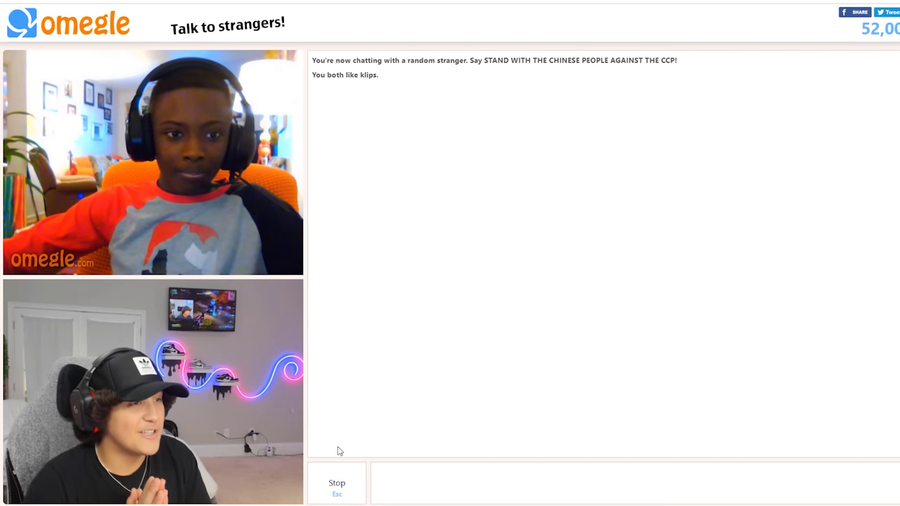
End the video chat with the current klips-interested stranger
left_click(337, 485)
Confirm leaving to reach a new stranger, then disconnect from that stranger too
left_click(337, 486)
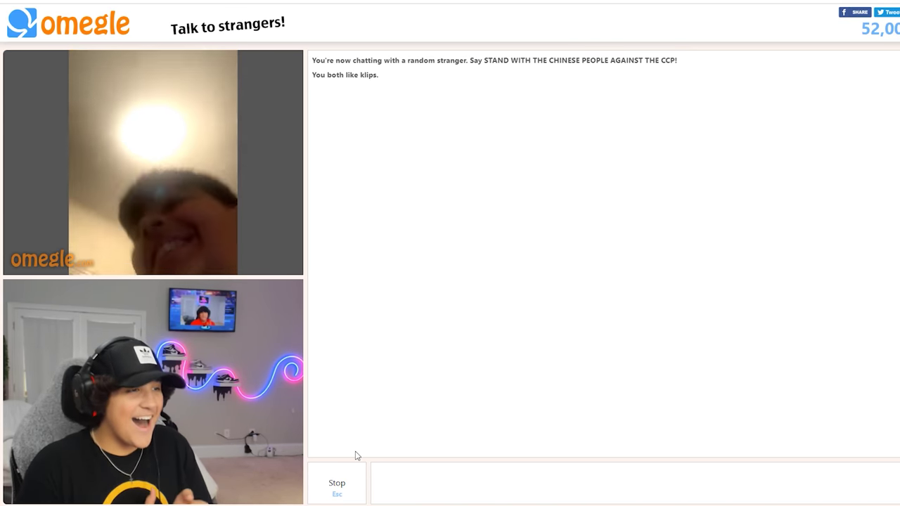
left_click(347, 488)
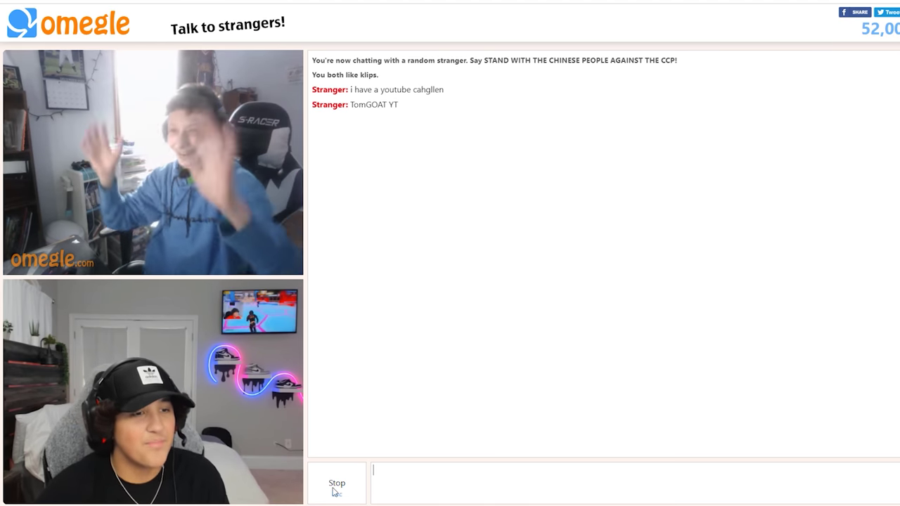
Disconnect from the stranger who shared their YouTube channel name
left_click(338, 492)
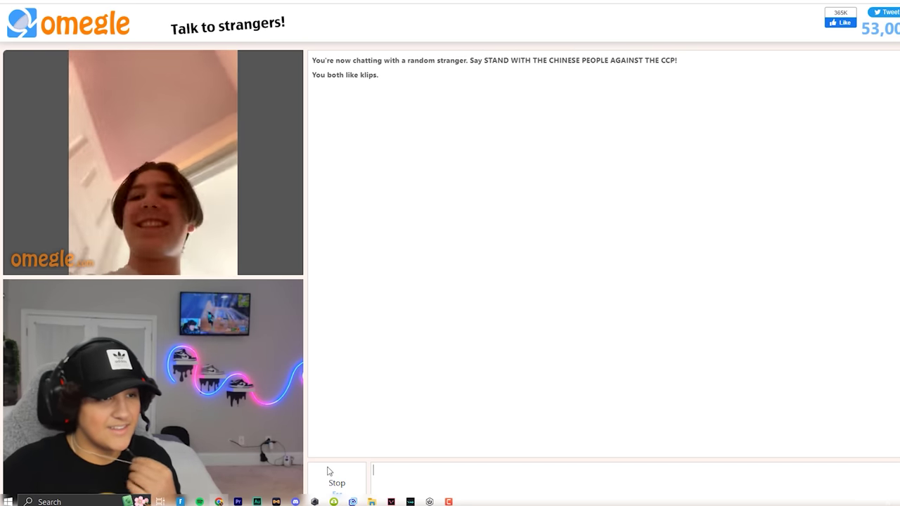
Disconnect from the current klips-interested stranger after chatting
left_click(332, 479)
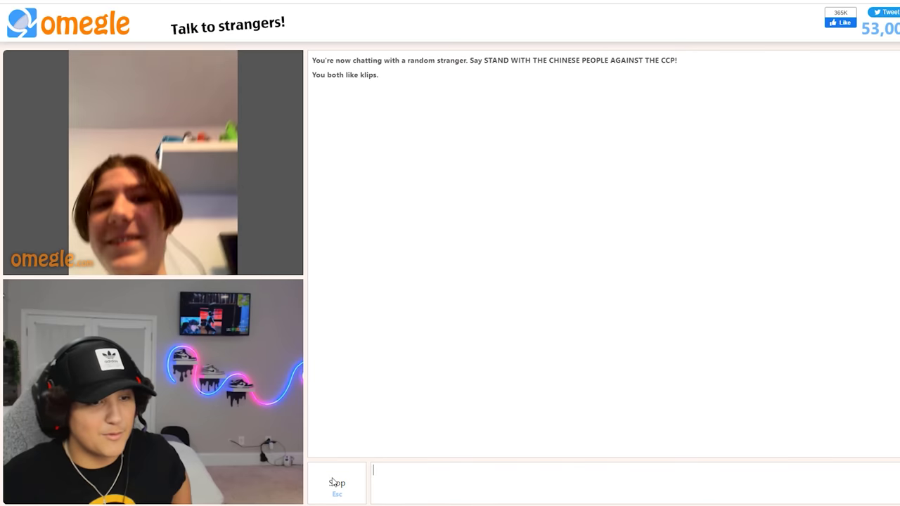
Start a fresh chat to connect with another klips-interested stranger
left_click(337, 482)
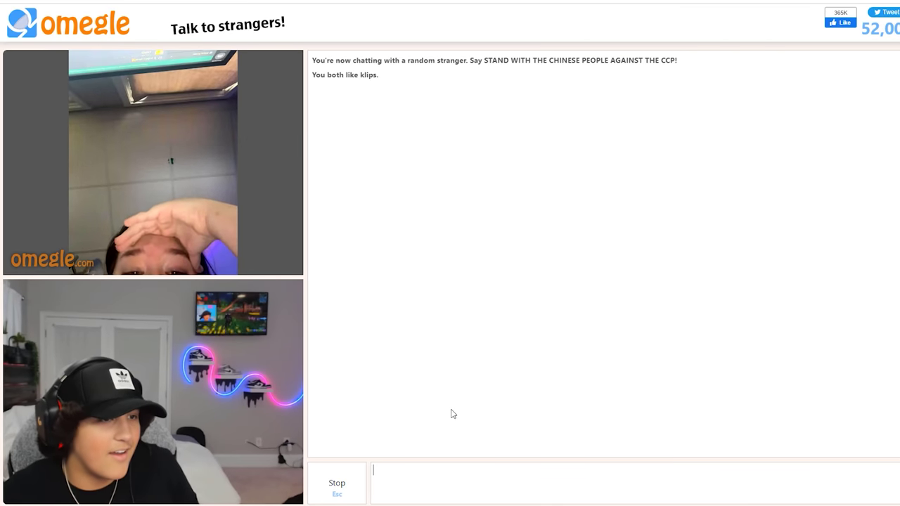